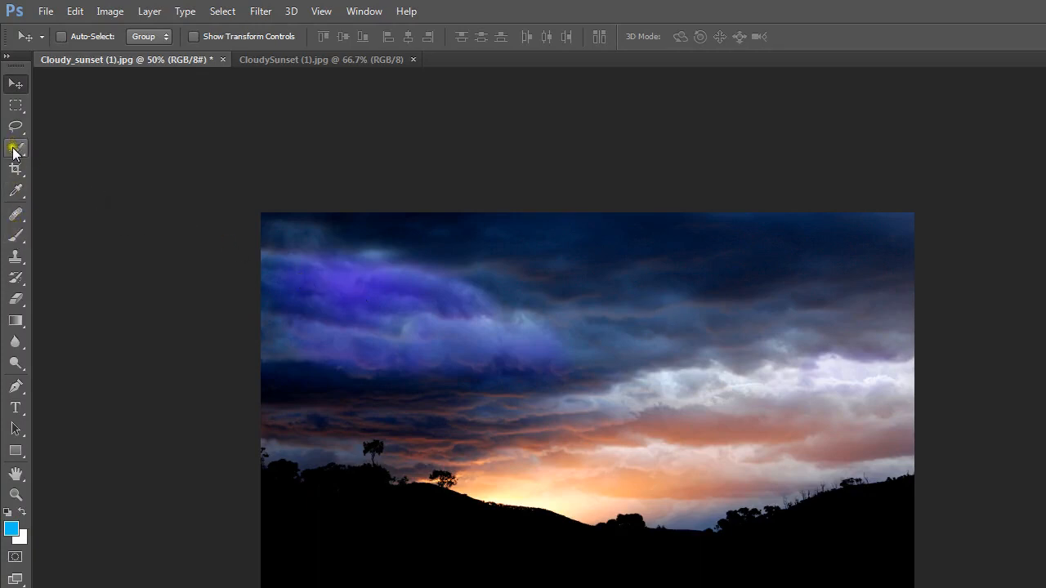
# Step: Activate the Brush tool and review its tool presets, tip picker, detailed brush settings and blending modes
pyautogui.click(15, 237)
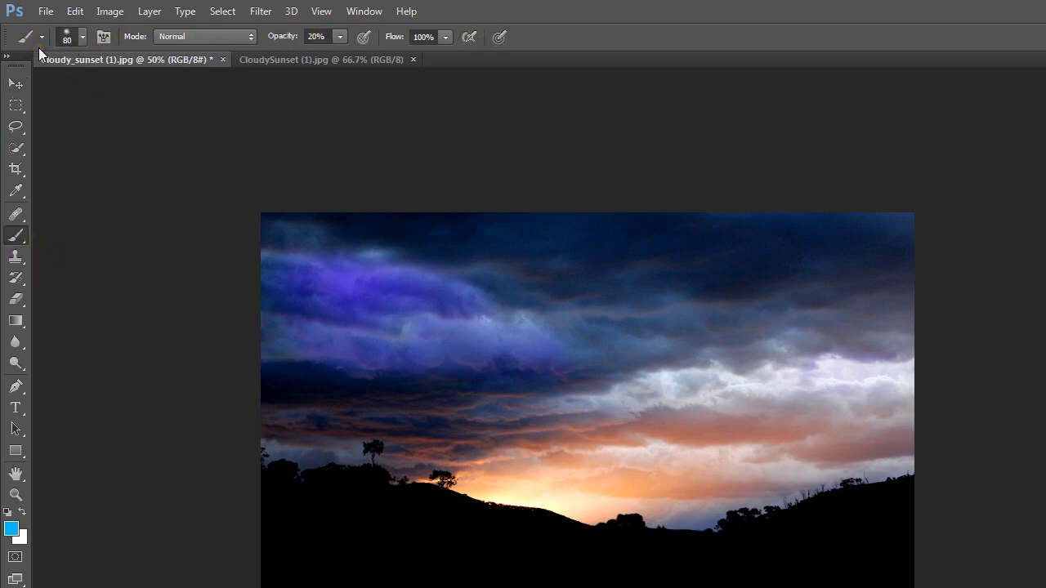
pyautogui.click(81, 36)
pyautogui.click(80, 36)
pyautogui.click(42, 37)
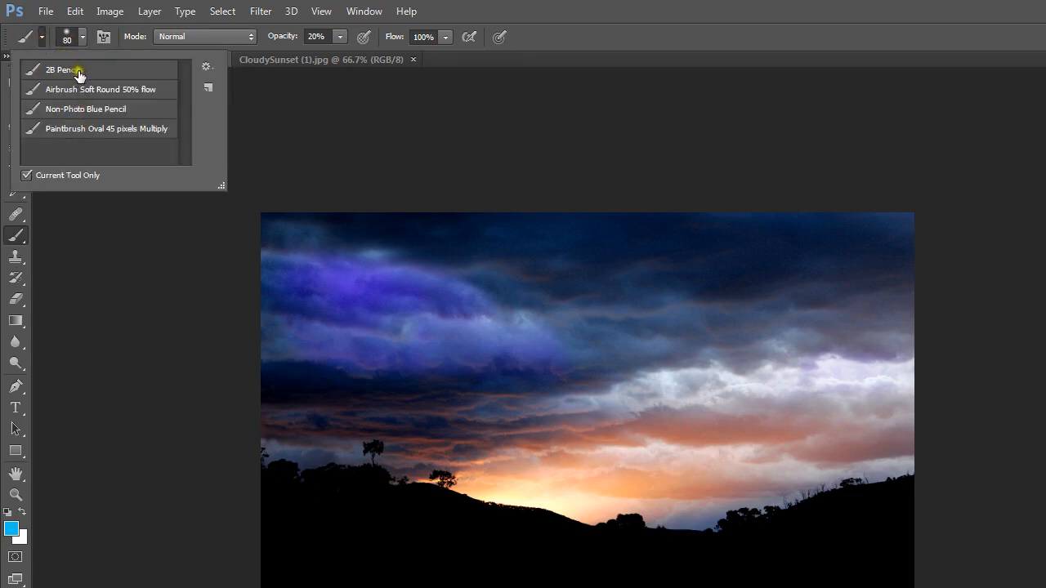
pyautogui.click(43, 38)
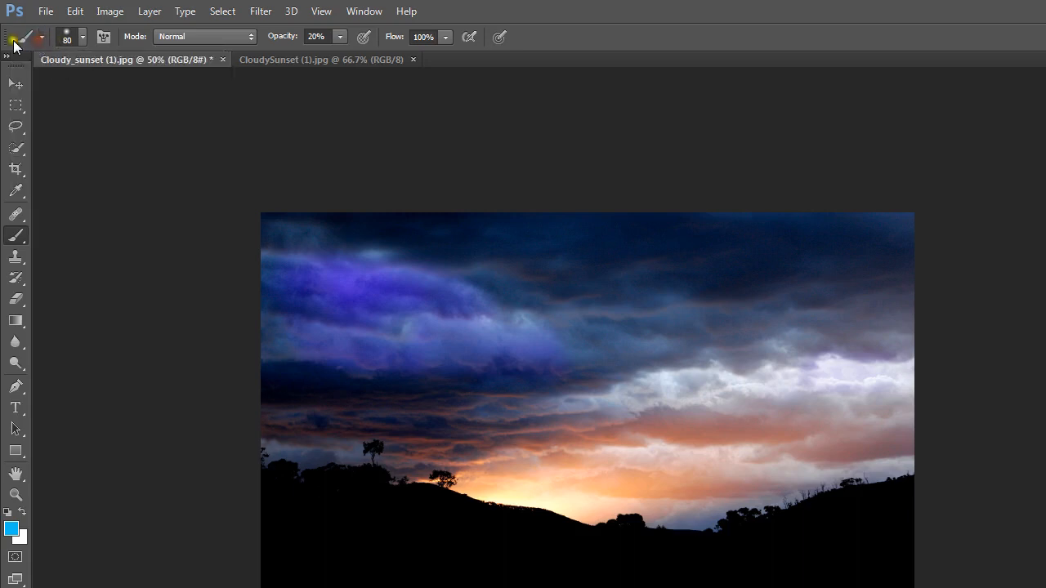
pyautogui.click(82, 37)
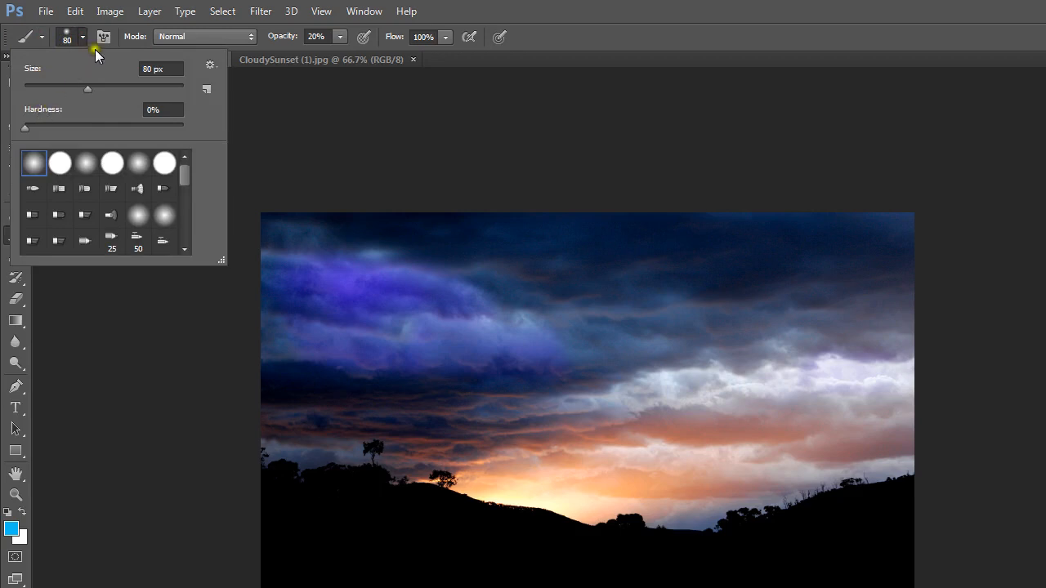
pyautogui.click(104, 38)
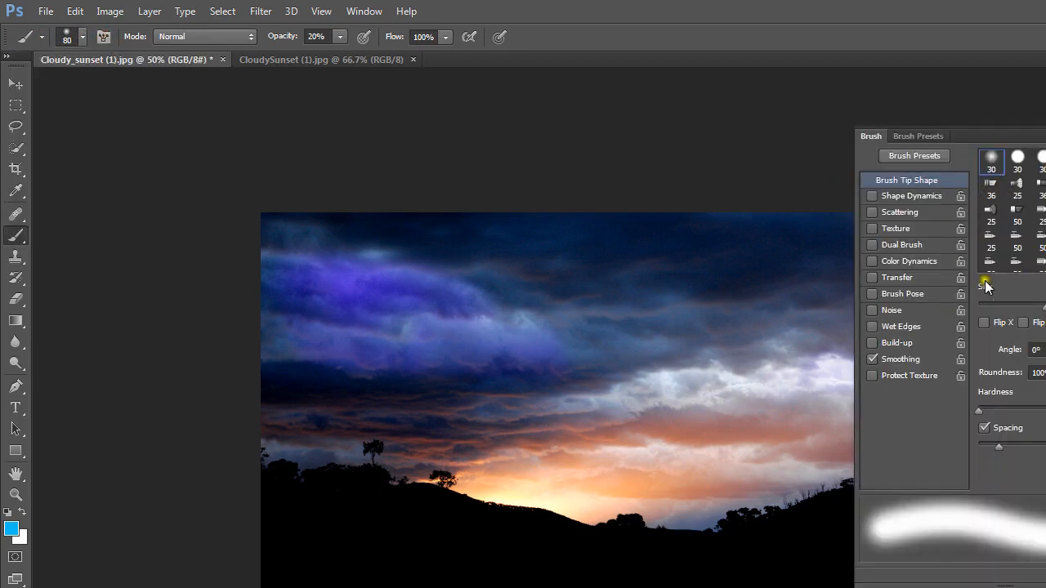
pyautogui.click(113, 35)
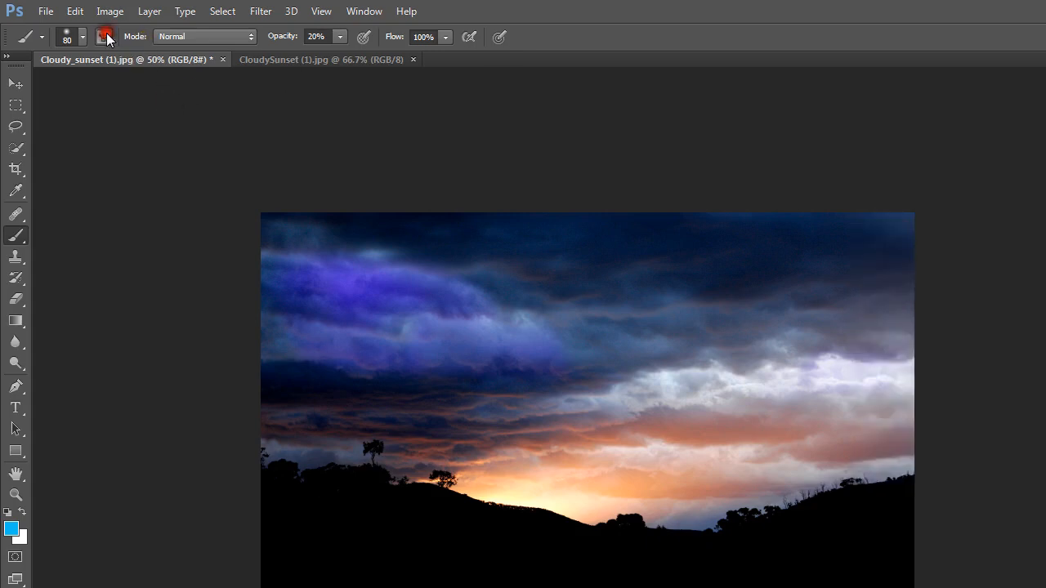
pyautogui.click(249, 38)
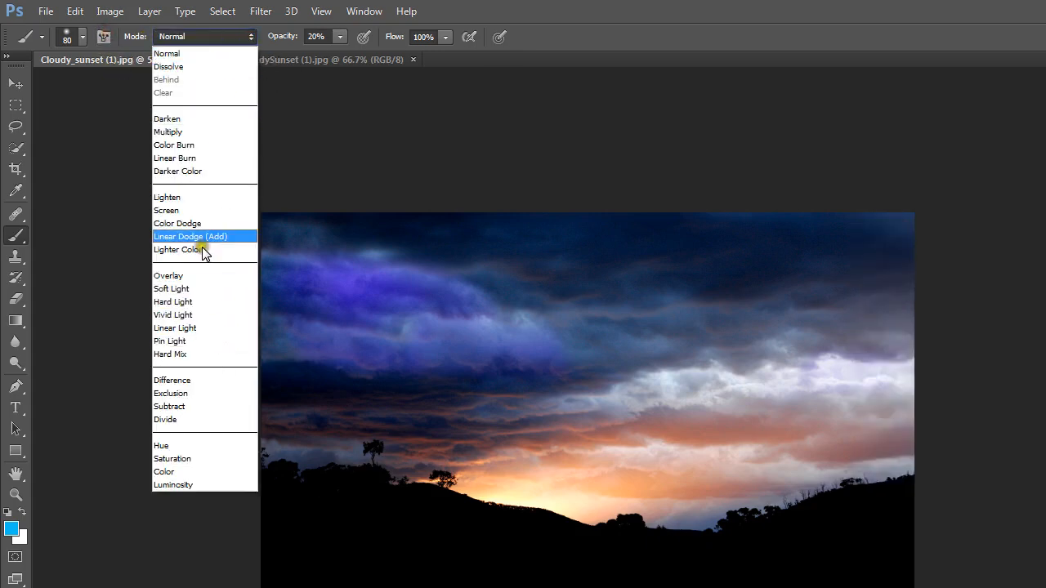
pyautogui.click(251, 36)
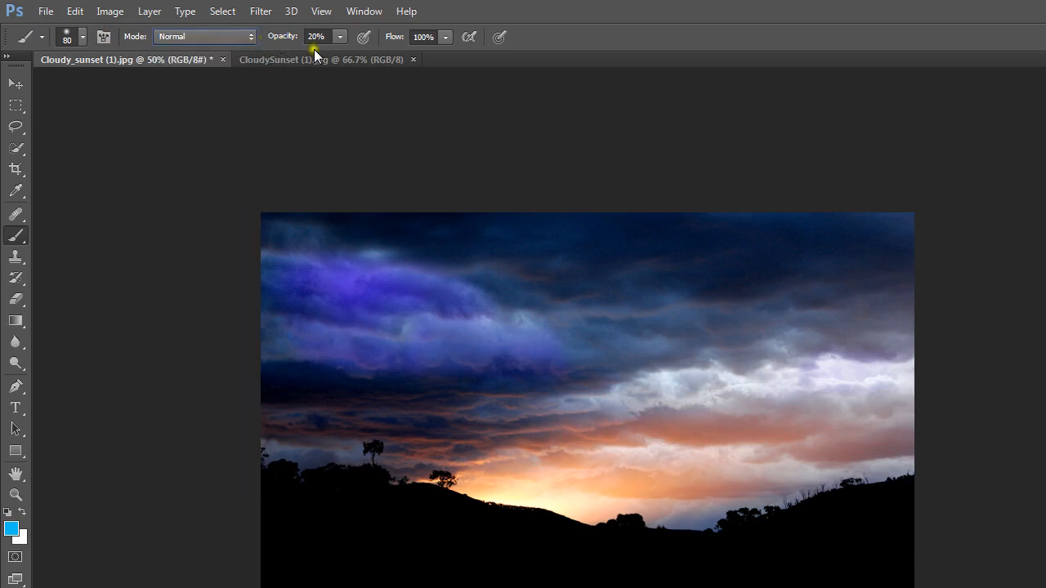
# Step: Set the brush opacity to 100% and check the flow setting
pyautogui.click(340, 36)
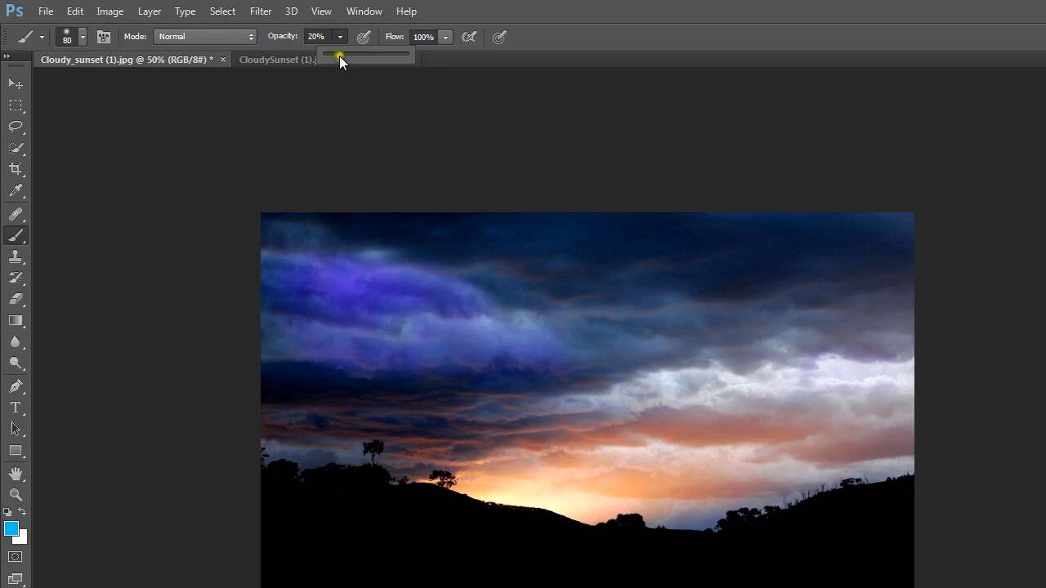
pyautogui.moveTo(339, 53); pyautogui.dragTo(413, 57)
pyautogui.click(443, 38)
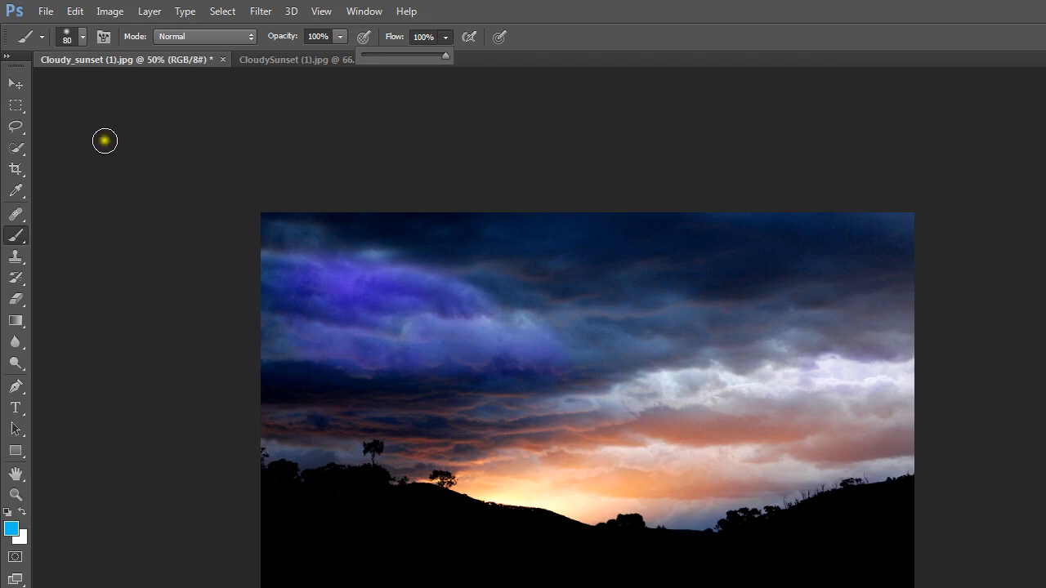
pyautogui.click(196, 332)
pyautogui.click(197, 331)
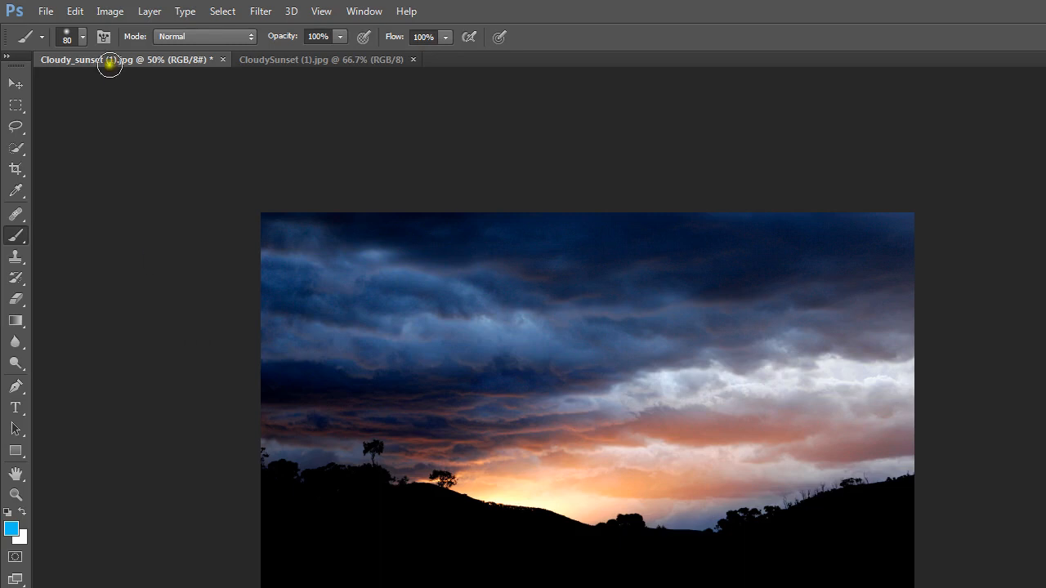
# Step: Set the brush size to 100 px
pyautogui.click(14, 236)
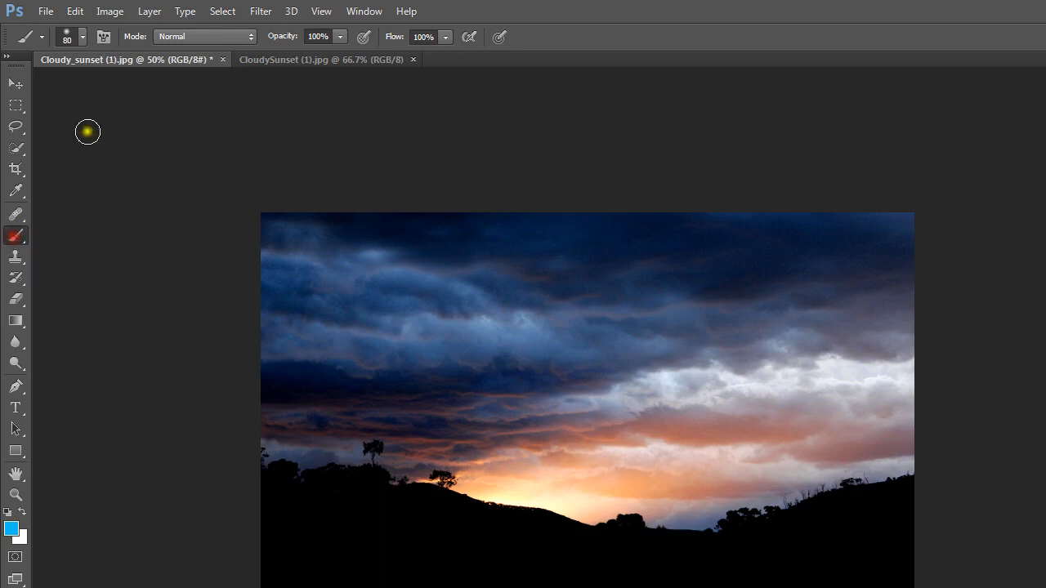
pyautogui.click(82, 33)
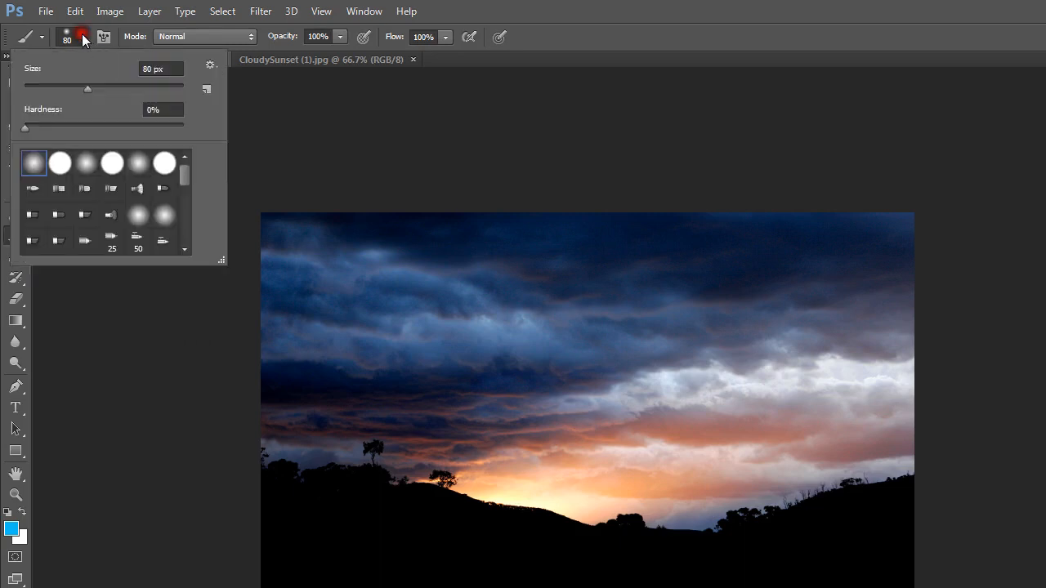
pyautogui.click(86, 89)
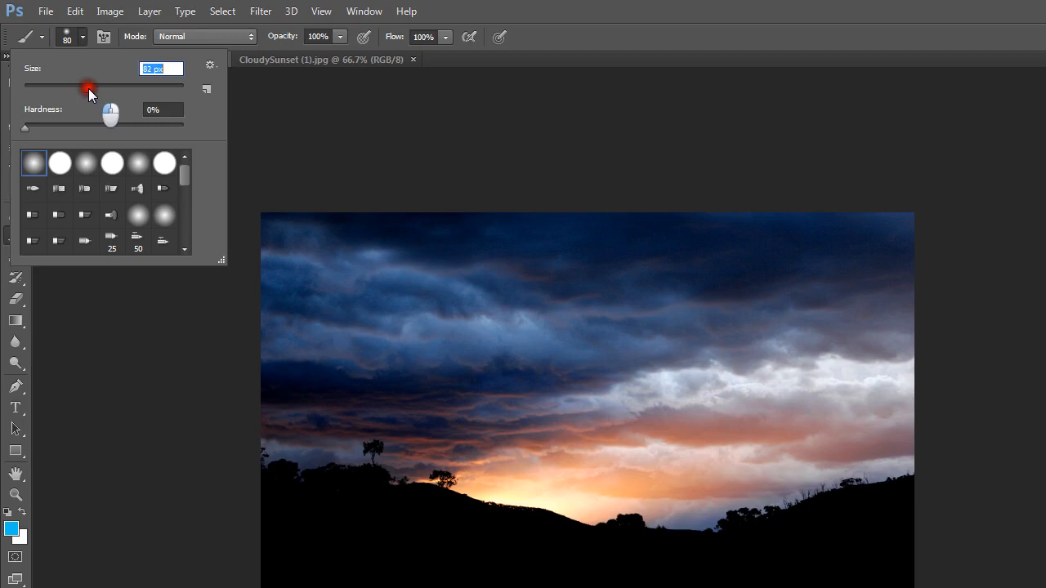
pyautogui.moveTo(88, 88); pyautogui.dragTo(103, 89)
# Step: Try a brush hardness of 99% and return the tip to its softest edge
pyautogui.moveTo(25, 127); pyautogui.dragTo(182, 131)
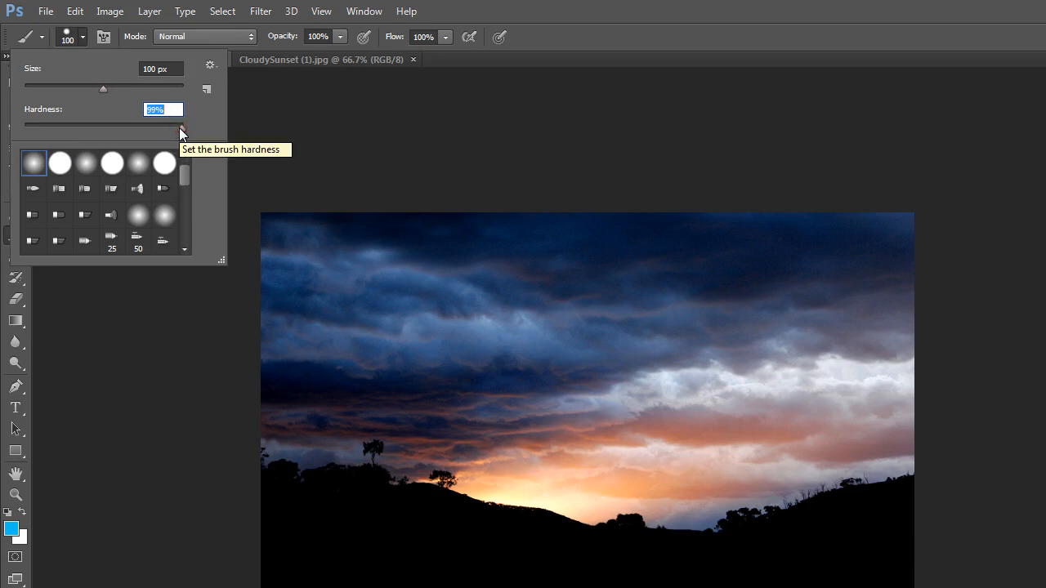
pyautogui.click(190, 128)
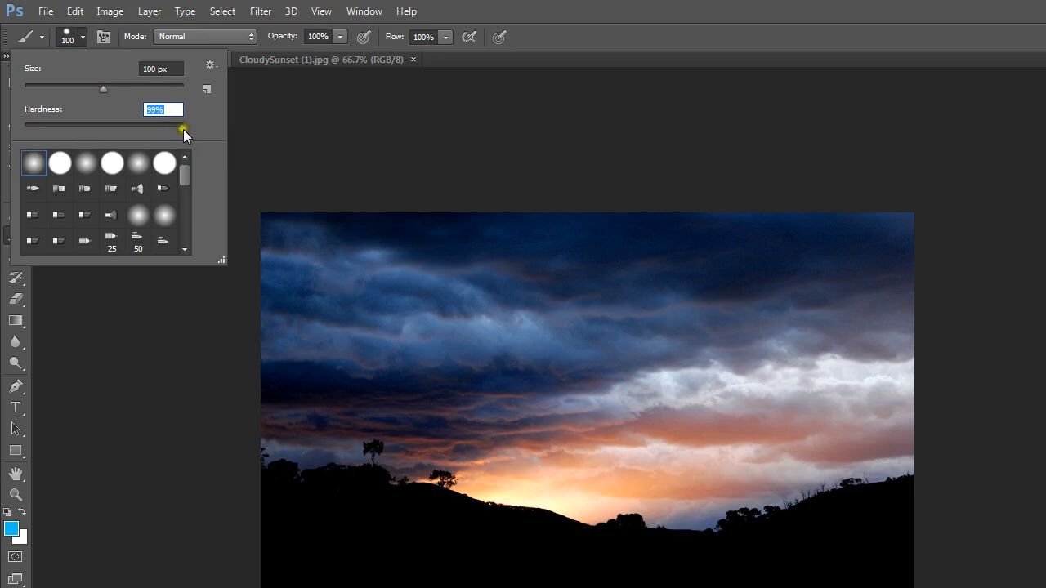
pyautogui.moveTo(181, 127); pyautogui.dragTo(27, 128)
# Step: Paint a test stroke in Normal mode across the clouds in the left part of the sky and undo it
pyautogui.click(247, 36)
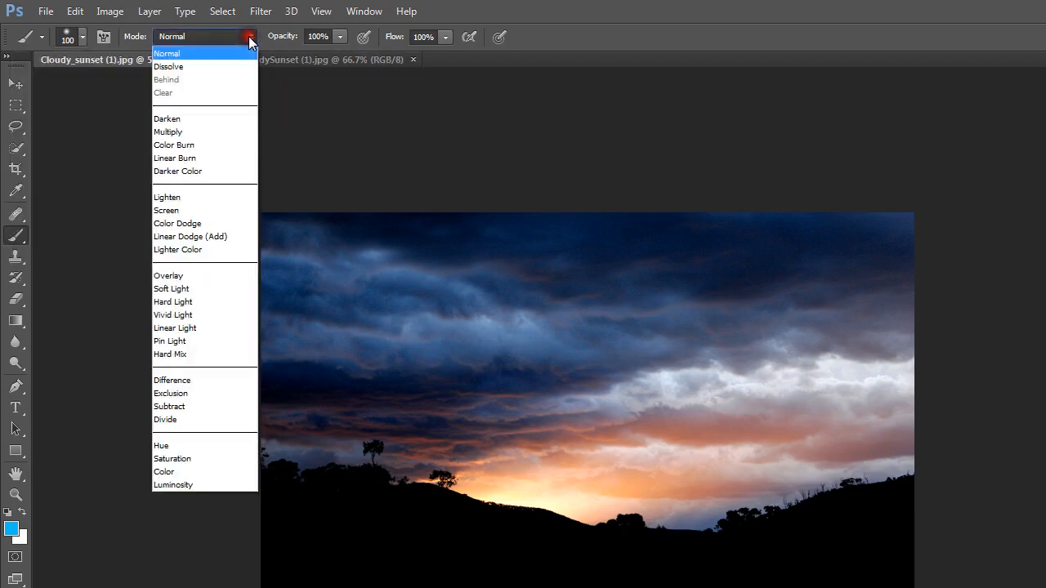
pyautogui.click(248, 36)
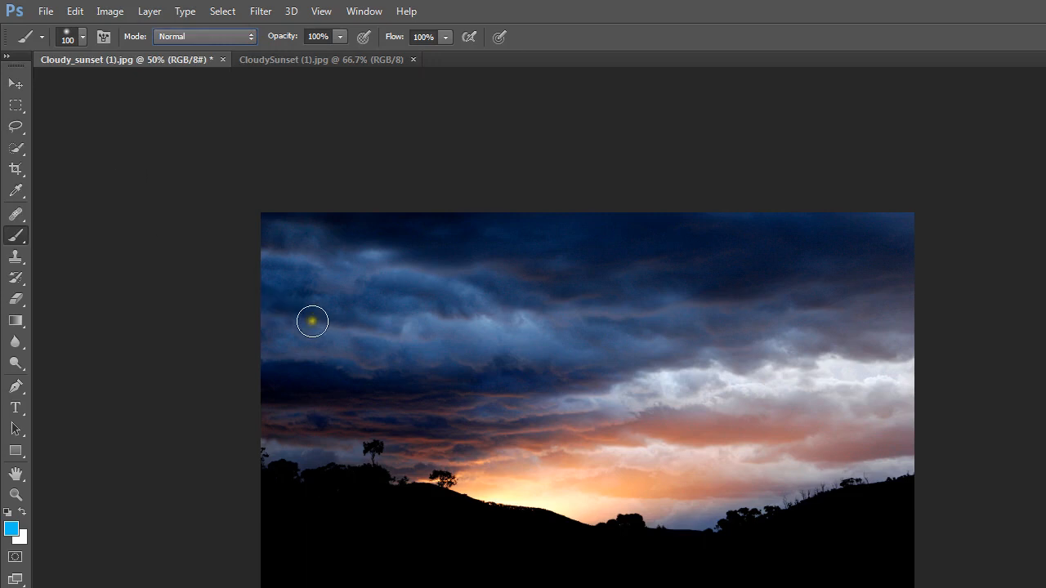
pyautogui.moveTo(309, 321)
pyautogui.mouseDown()
pyautogui.moveTo(393, 366)
pyautogui.moveTo(470, 370)
pyautogui.mouseUp()
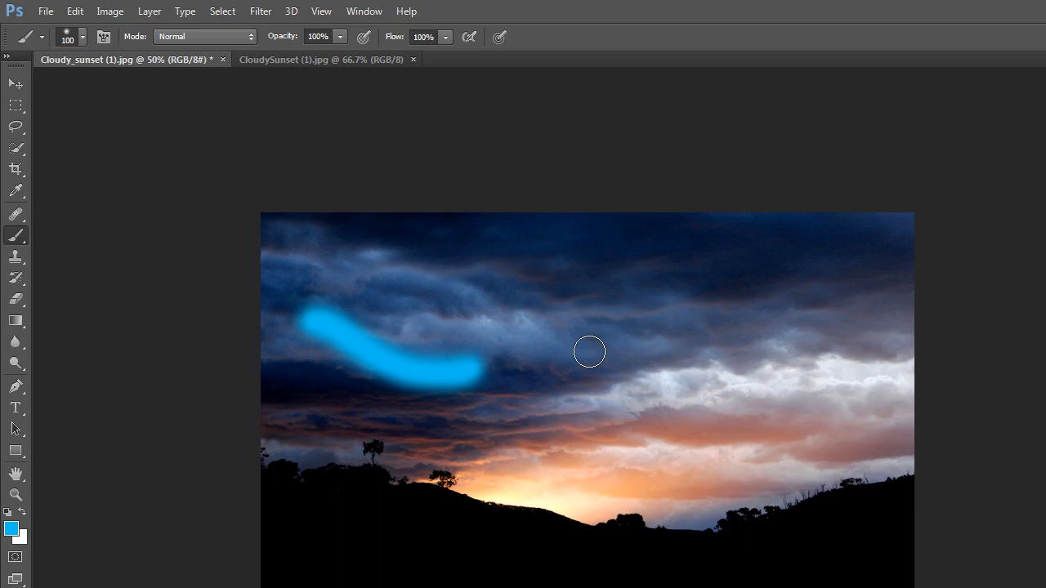
pyautogui.hotkey('ctrl', 'z')
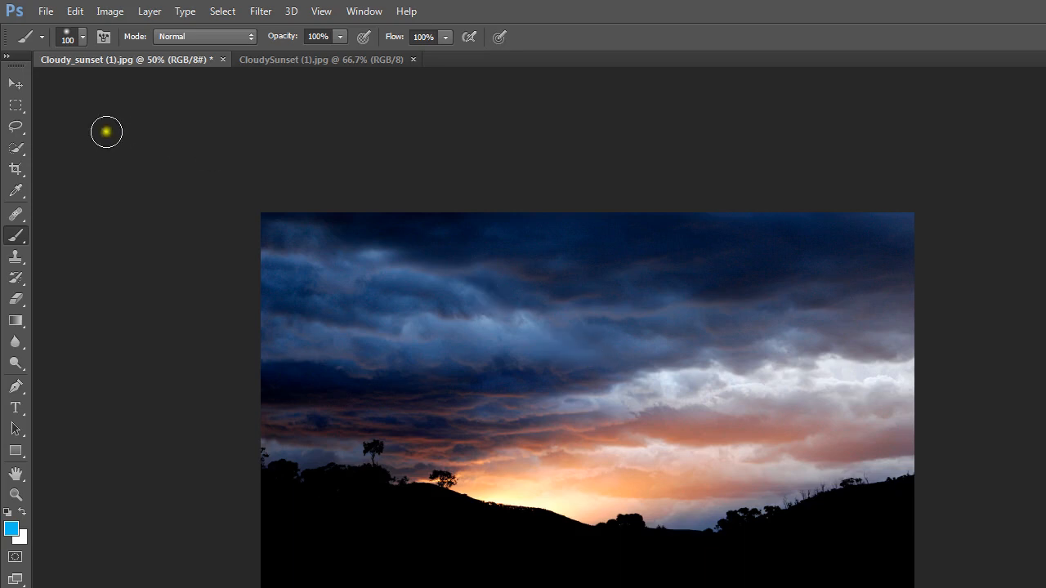
# Step: Set the brush blending mode to Color and its opacity to 20%
pyautogui.click(248, 37)
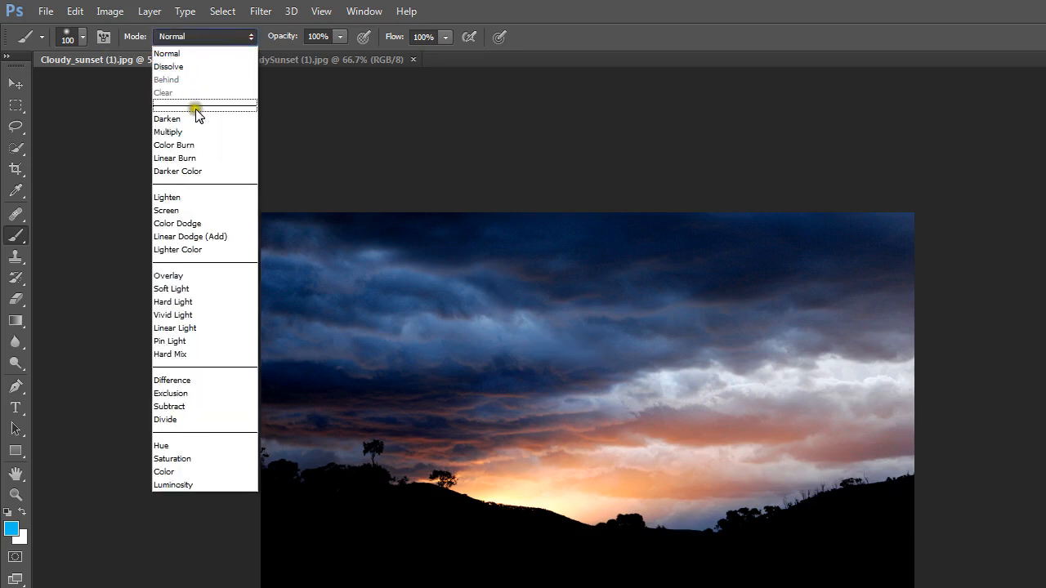
pyautogui.click(201, 473)
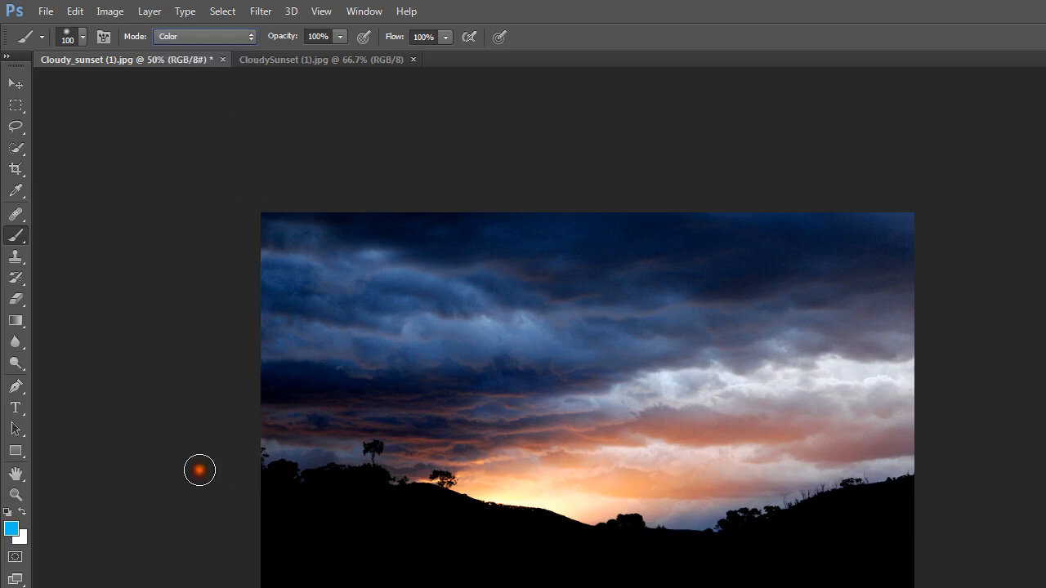
pyautogui.click(189, 194)
pyautogui.click(340, 37)
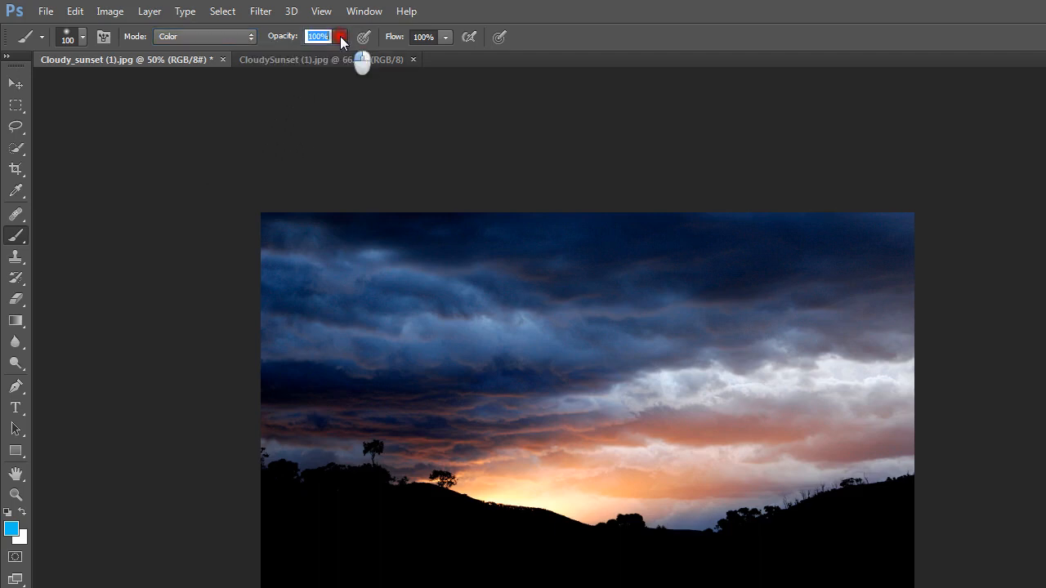
pyautogui.moveTo(340, 36); pyautogui.dragTo(273, 56)
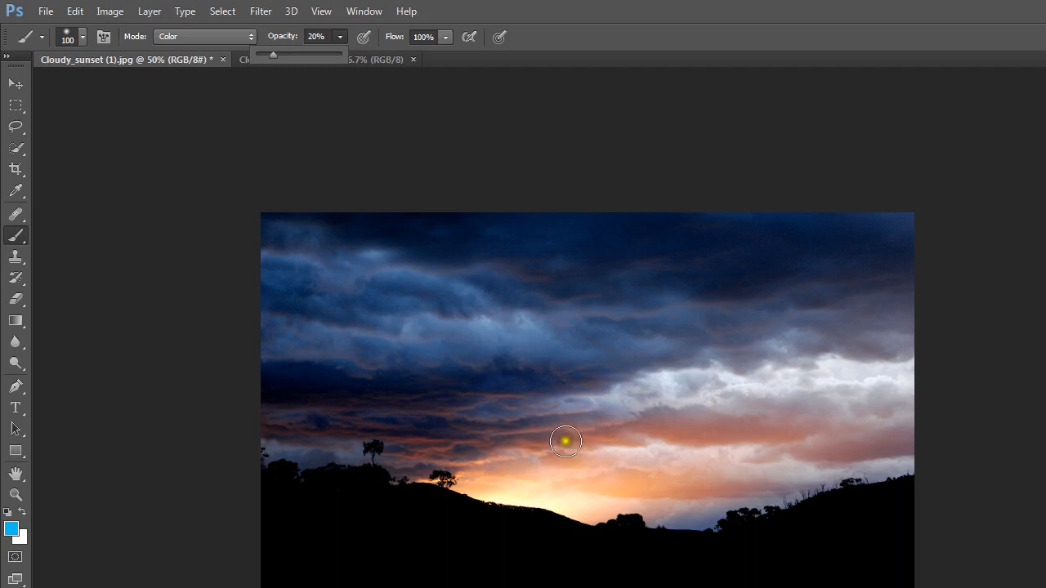
# Step: Reset the foreground and background colors to black and white, and swap them back and forth
pyautogui.click(8, 513)
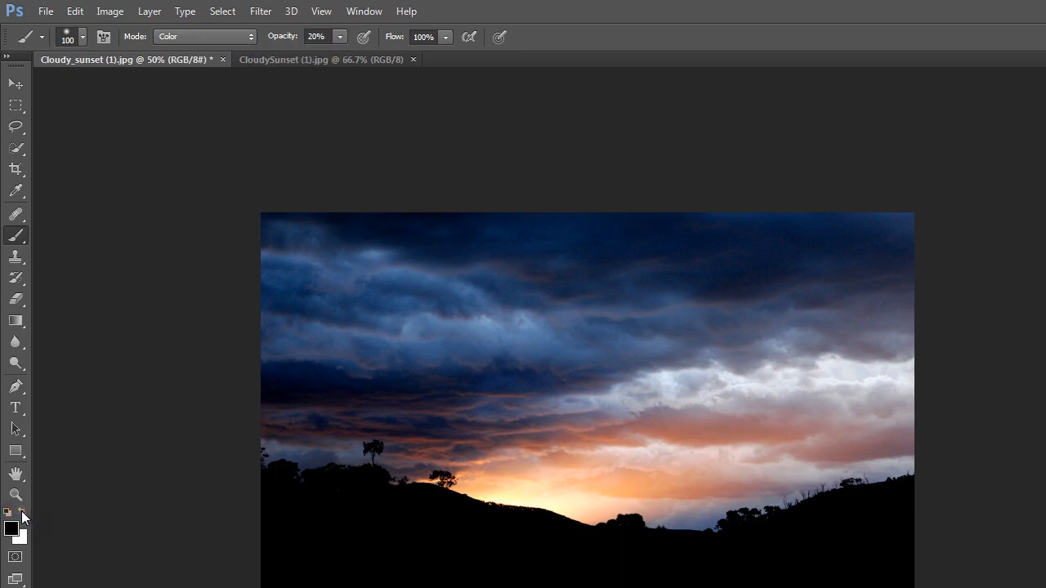
pyautogui.click(22, 513)
pyautogui.click(22, 513)
# Step: Choose a saturated violet-blue as the foreground color for the brush, trying a few red shades first
pyautogui.click(12, 530)
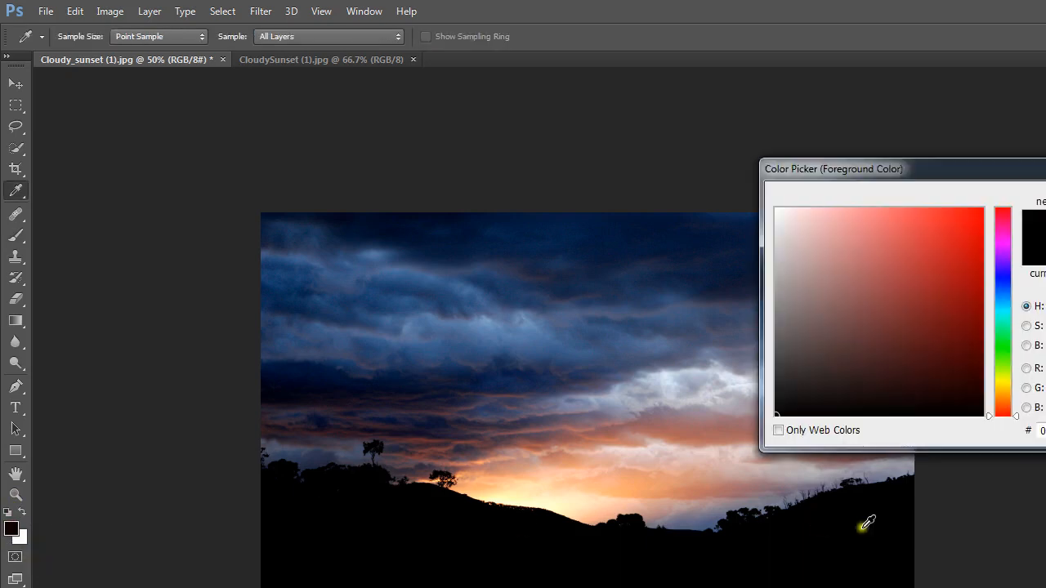
pyautogui.click(969, 224)
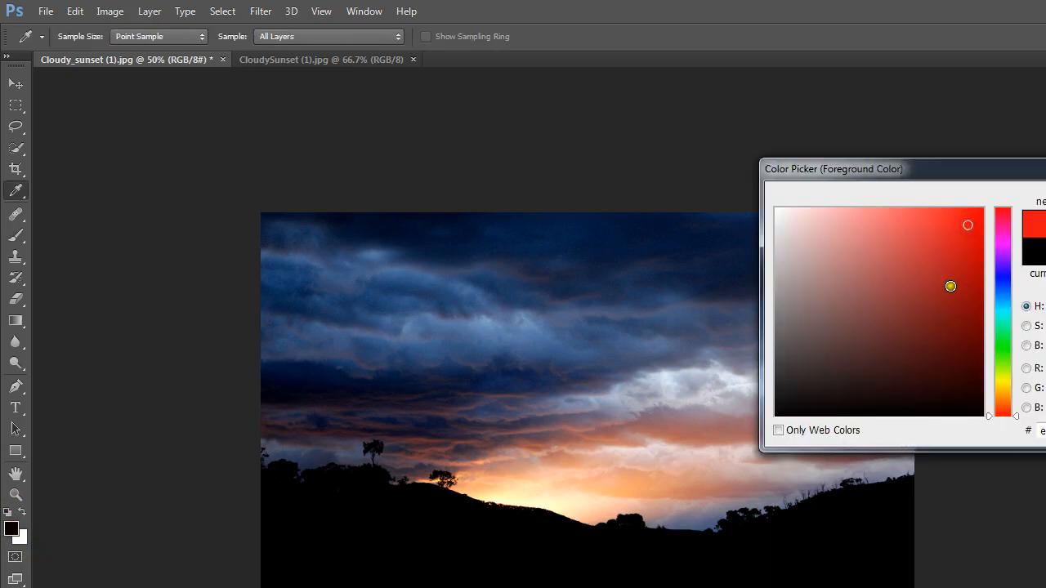
pyautogui.click(950, 286)
pyautogui.click(927, 340)
pyautogui.click(831, 312)
pyautogui.click(821, 267)
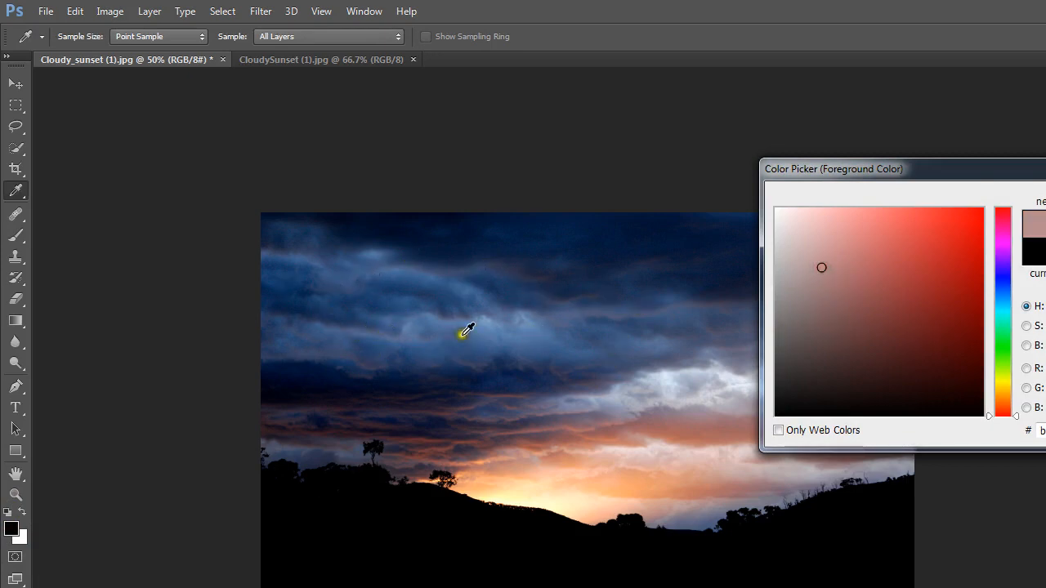
pyautogui.click(1005, 271)
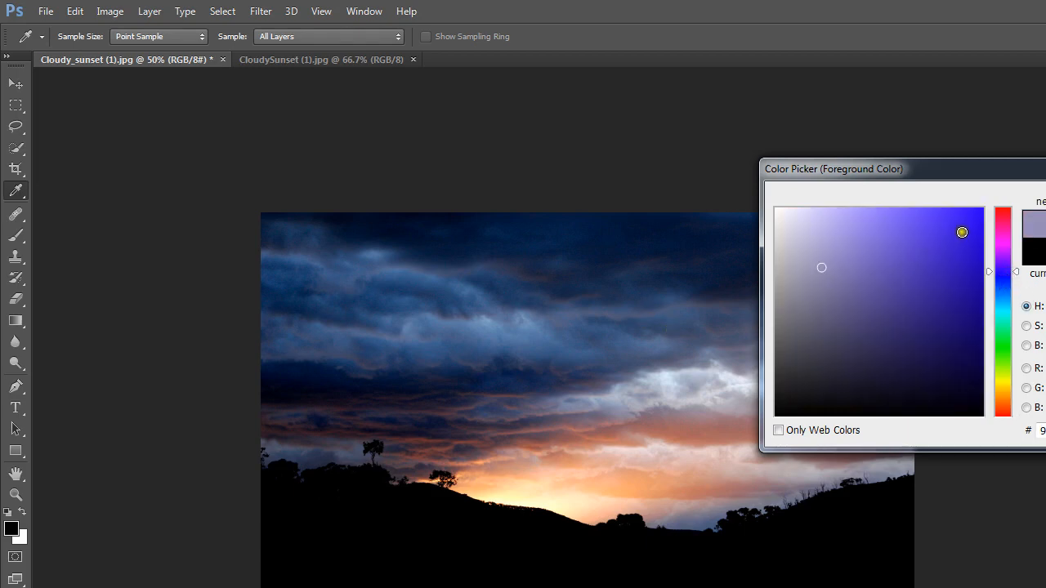
pyautogui.click(962, 233)
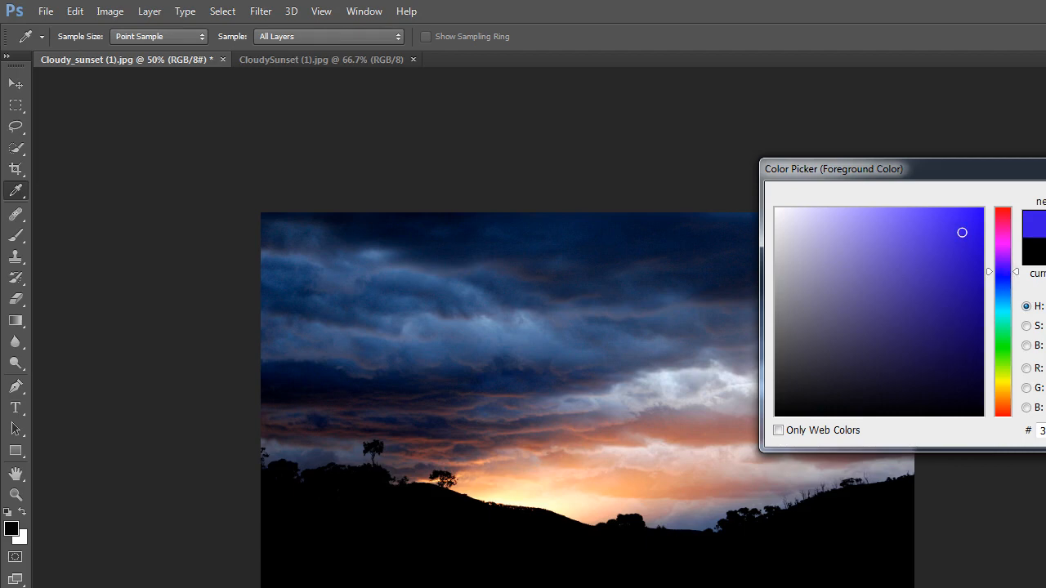
pyautogui.press('Return')
pyautogui.press('b')
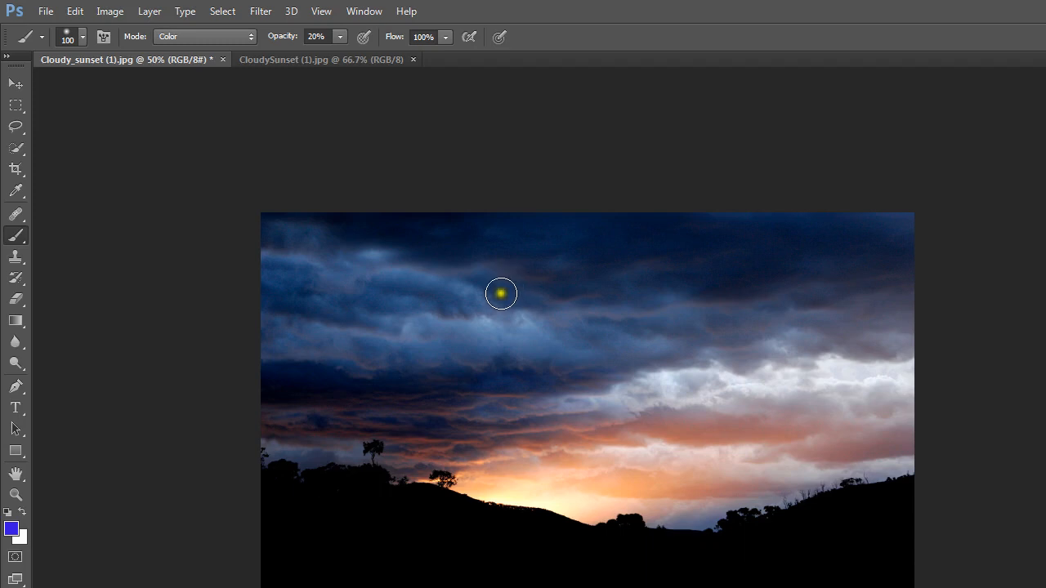
# Step: Paint violet-blue over the clouds in the upper-left part of the sky with several brush strokes
pyautogui.click(574, 355)
pyautogui.moveTo(574, 354)
pyautogui.mouseDown()
pyautogui.moveTo(499, 339)
pyautogui.moveTo(550, 340)
pyautogui.moveTo(518, 323)
pyautogui.moveTo(571, 366)
pyautogui.moveTo(518, 360)
pyautogui.moveTo(508, 342)
pyautogui.moveTo(445, 338)
pyautogui.moveTo(501, 341)
pyautogui.moveTo(492, 328)
pyautogui.moveTo(413, 346)
pyautogui.moveTo(474, 366)
pyautogui.moveTo(348, 354)
pyautogui.moveTo(469, 345)
pyautogui.moveTo(303, 328)
pyautogui.moveTo(295, 348)
pyautogui.moveTo(275, 334)
pyautogui.moveTo(443, 318)
pyautogui.moveTo(405, 331)
pyautogui.mouseUp()
pyautogui.click(520, 319)
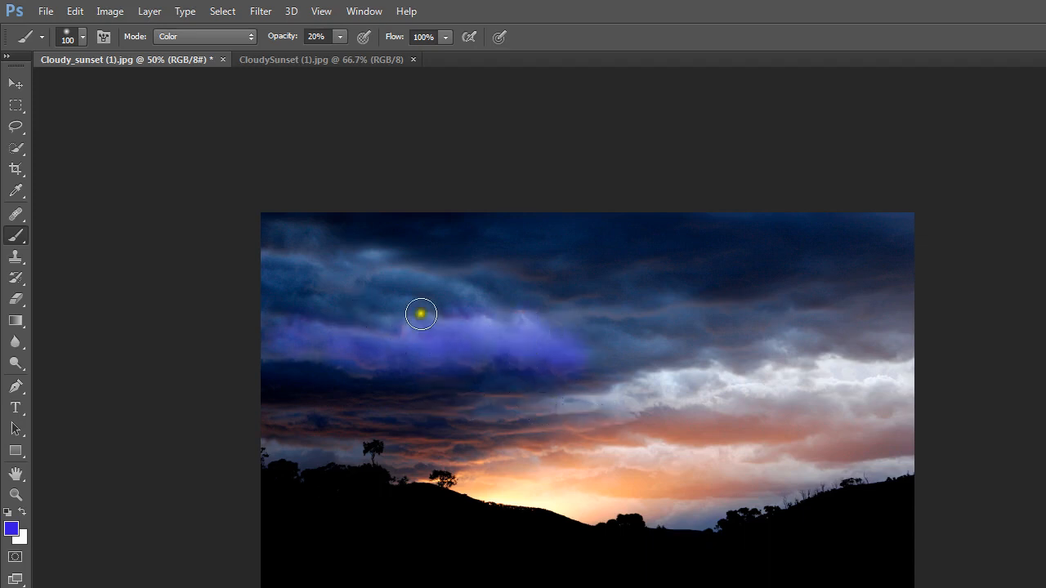
pyautogui.click(421, 283)
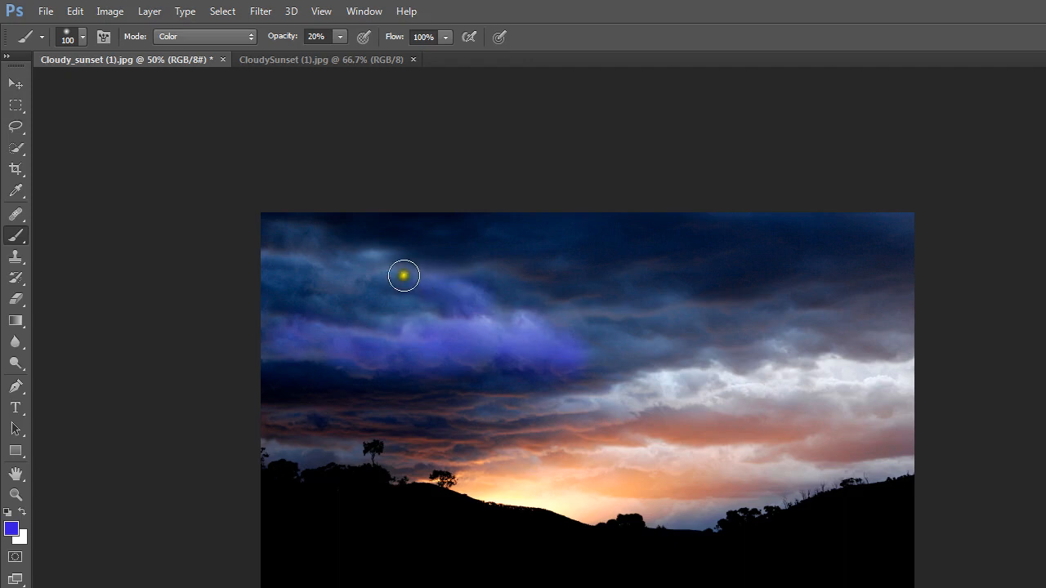
pyautogui.moveTo(381, 268)
pyautogui.mouseDown()
pyautogui.moveTo(373, 259)
pyautogui.moveTo(357, 278)
pyautogui.moveTo(257, 259)
pyautogui.mouseUp()
pyautogui.moveTo(323, 255); pyautogui.dragTo(261, 234)
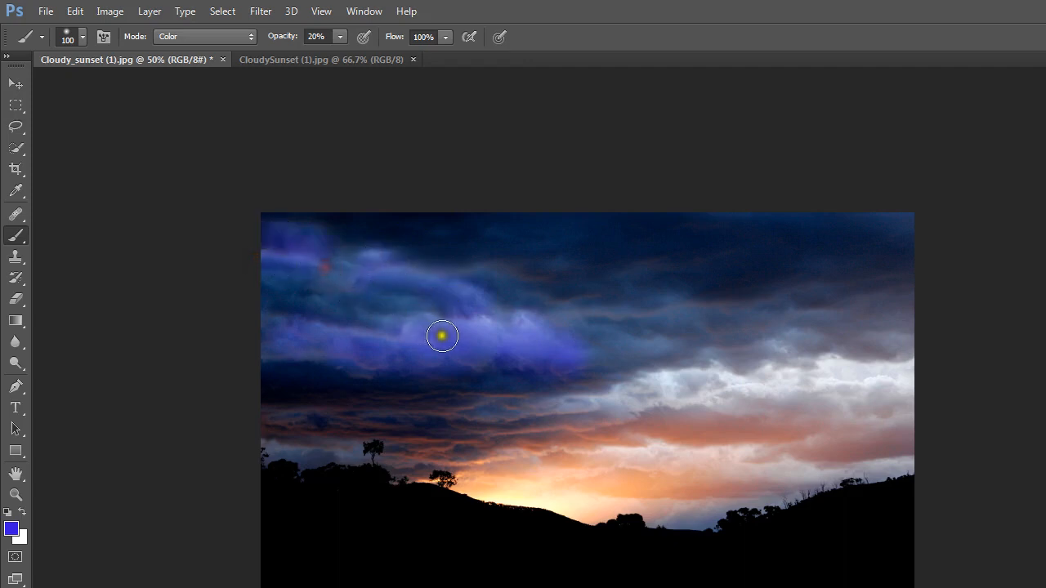
pyautogui.moveTo(395, 316)
pyautogui.mouseDown()
pyautogui.moveTo(334, 308)
pyautogui.moveTo(336, 294)
pyautogui.moveTo(284, 296)
pyautogui.moveTo(274, 281)
pyautogui.mouseUp()
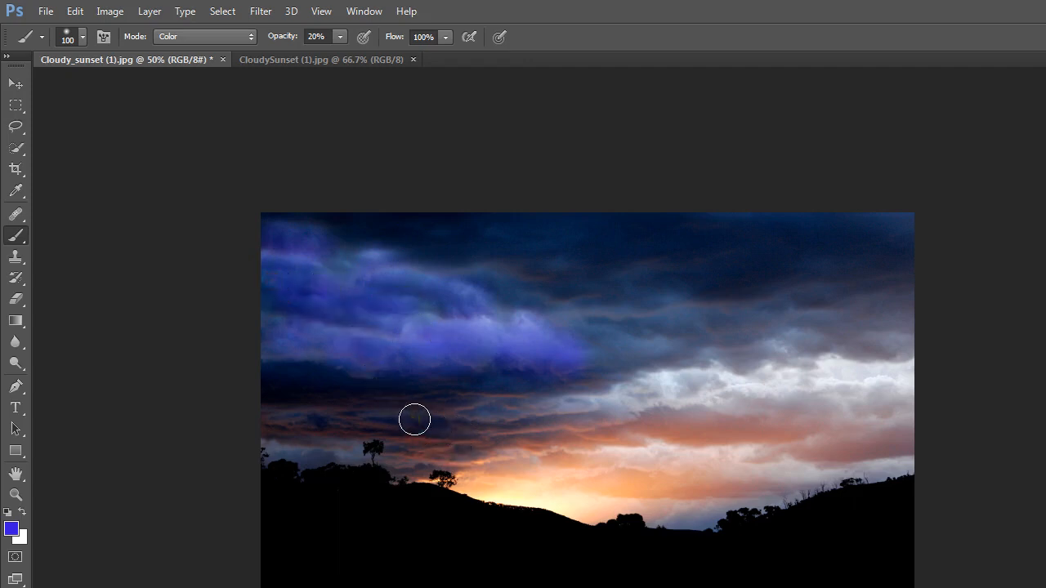
pyautogui.click(437, 418)
pyautogui.moveTo(440, 419)
pyautogui.mouseDown()
pyautogui.moveTo(509, 403)
pyautogui.moveTo(575, 347)
pyautogui.moveTo(399, 290)
pyautogui.moveTo(354, 308)
pyautogui.moveTo(462, 287)
pyautogui.moveTo(429, 277)
pyautogui.moveTo(559, 329)
pyautogui.moveTo(603, 326)
pyautogui.mouseUp()
pyautogui.moveTo(603, 326)
pyautogui.mouseDown()
pyautogui.moveTo(643, 331)
pyautogui.moveTo(415, 250)
pyautogui.moveTo(305, 245)
pyautogui.moveTo(331, 328)
pyautogui.moveTo(446, 316)
pyautogui.moveTo(508, 366)
pyautogui.moveTo(460, 354)
pyautogui.moveTo(420, 367)
pyautogui.moveTo(369, 364)
pyautogui.mouseUp()
# Step: Save the Cloudy_sunset (1).jpg image with High JPEG quality and the Baseline ("Standard") format
pyautogui.click(45, 11)
pyautogui.click(89, 186)
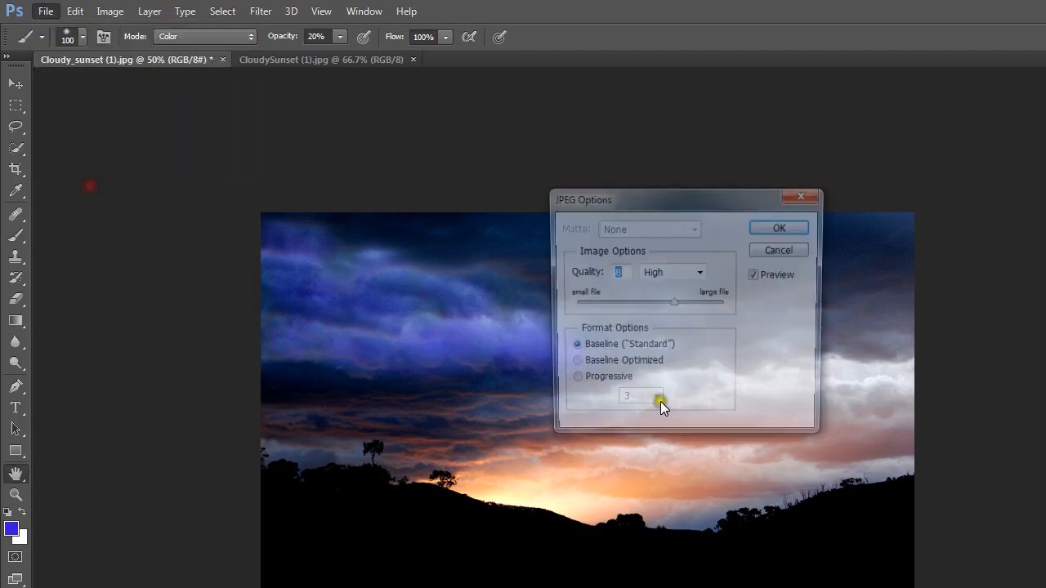
pyautogui.click(782, 229)
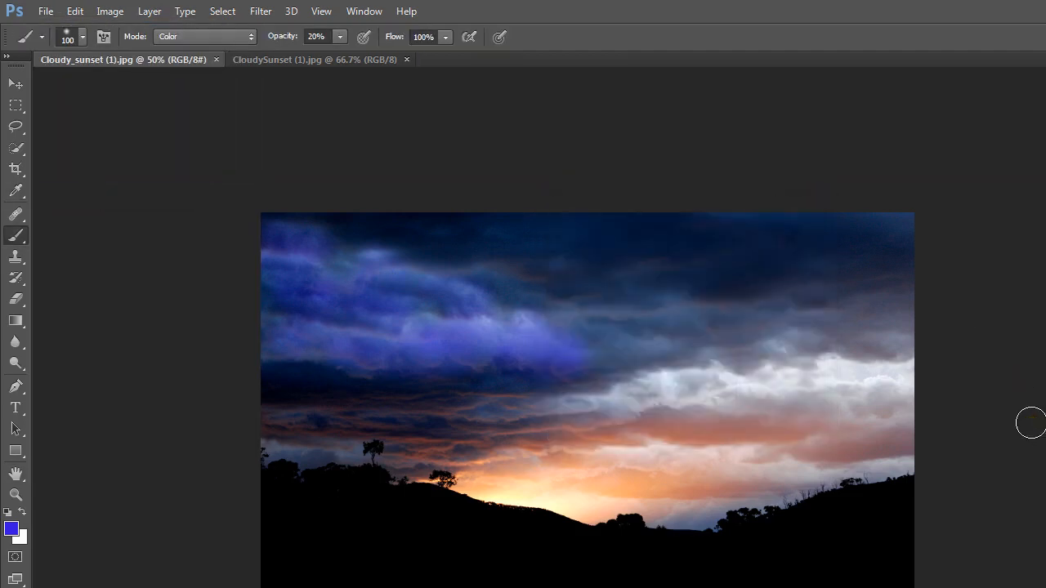
pyautogui.click(1031, 427)
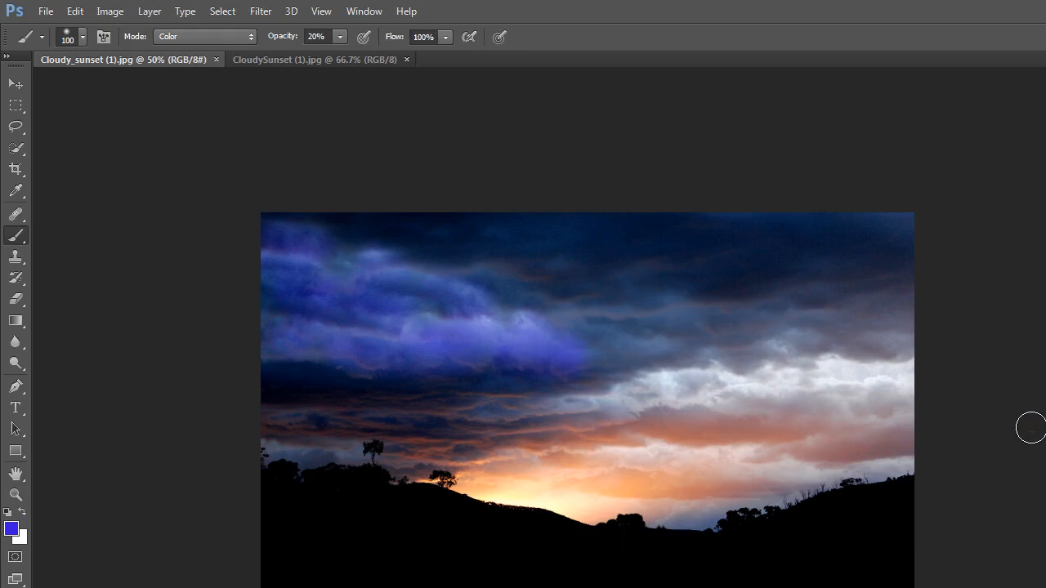